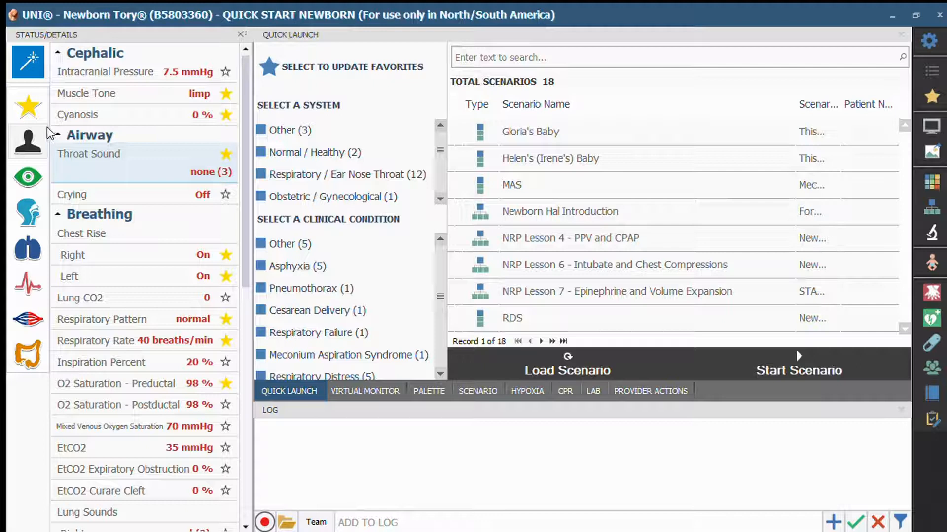
Step: Limit the status details to the starred favorite parameters and browse the list of available scenarios
click(33, 89)
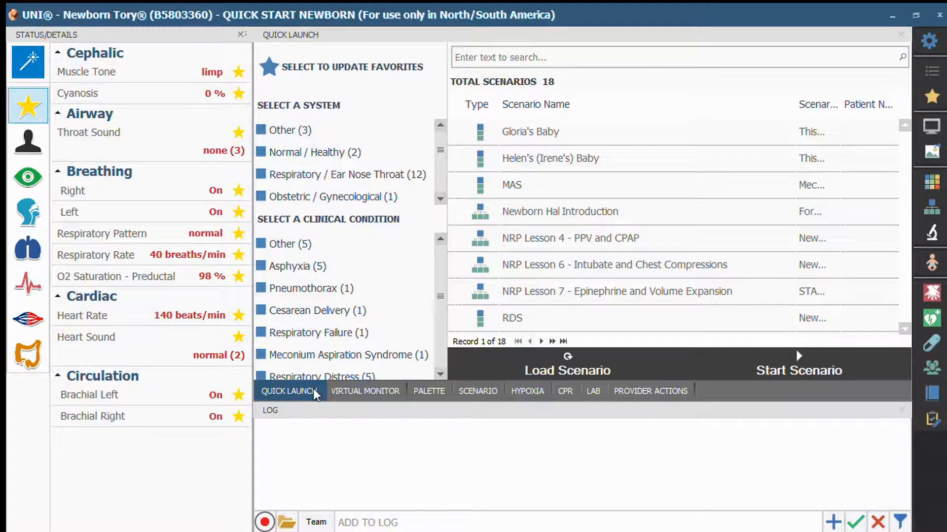
scroll(696, 176, down, 1)
scroll(697, 176, up, 4)
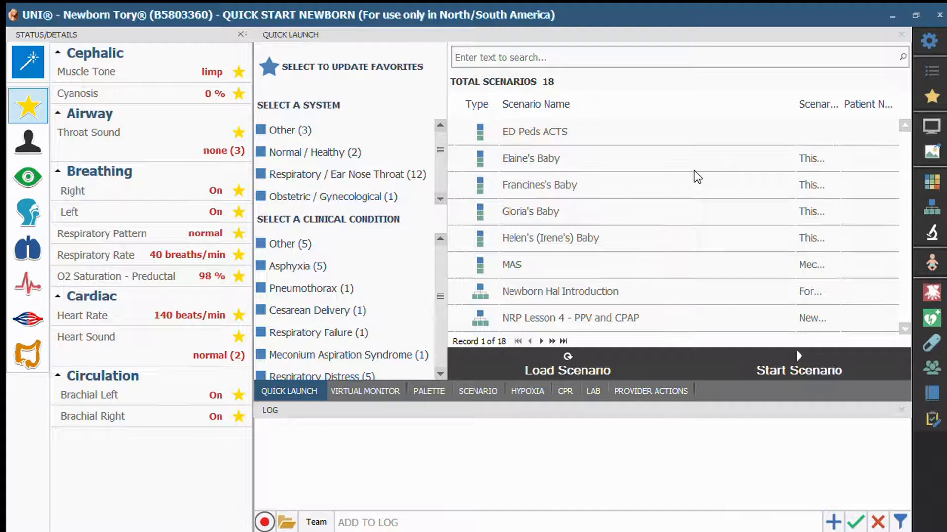
scroll(696, 177, up, 1)
scroll(696, 176, up, 1)
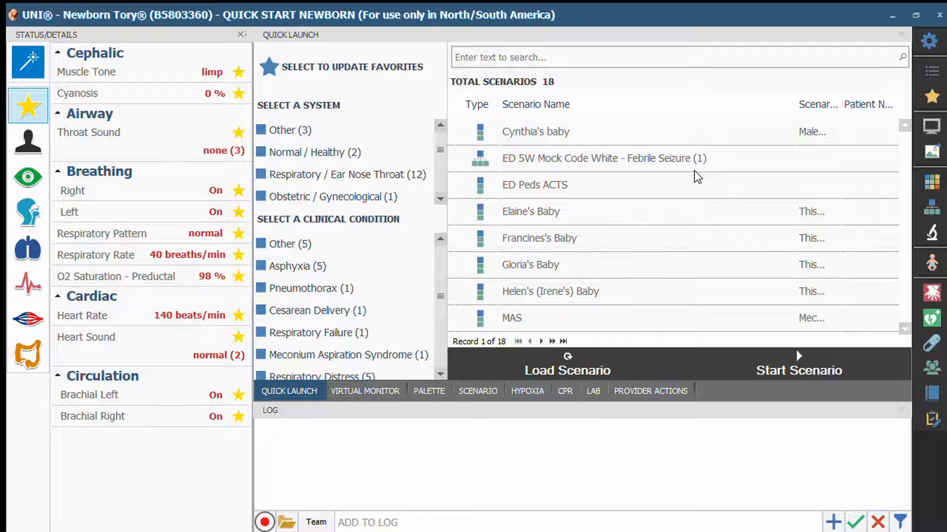
scroll(697, 176, down, 5)
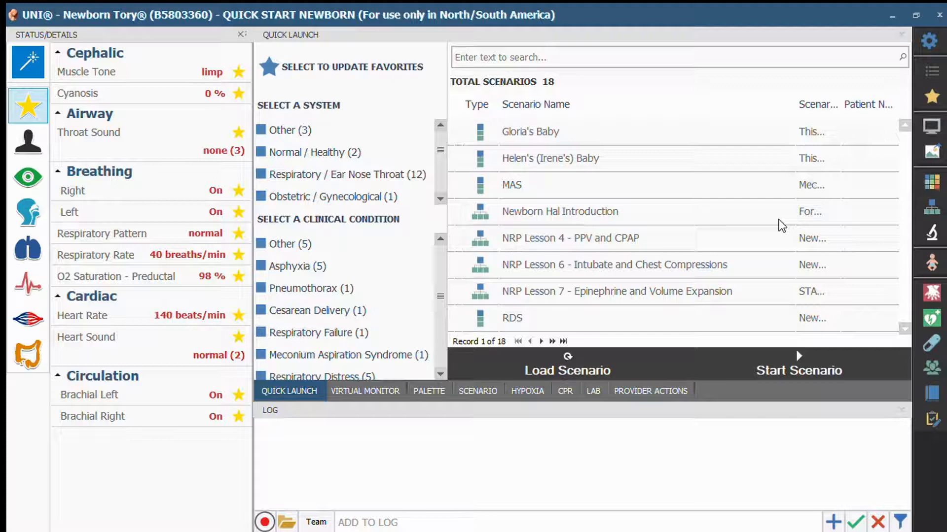
Step: Load the scenario NRP Lesson 4 - PPV and CPAP and review its sequence of nodes
click(481, 237)
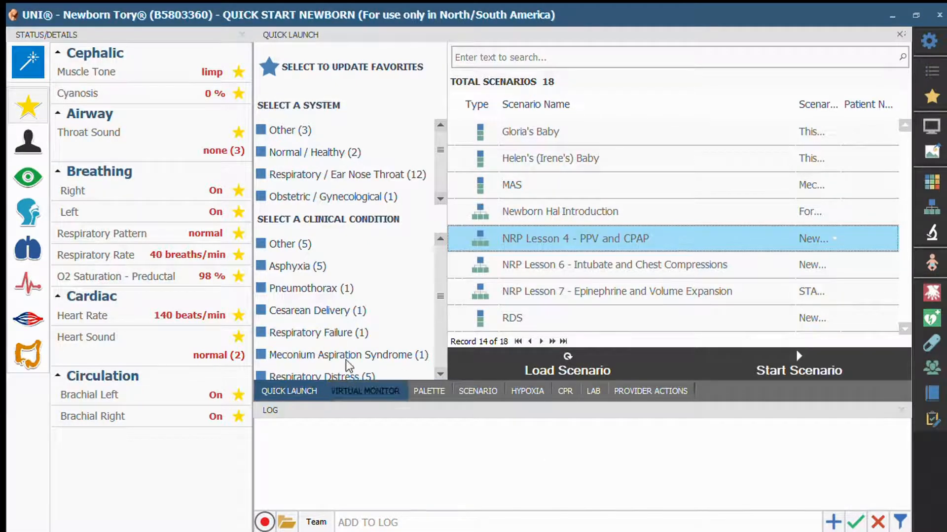
click(477, 369)
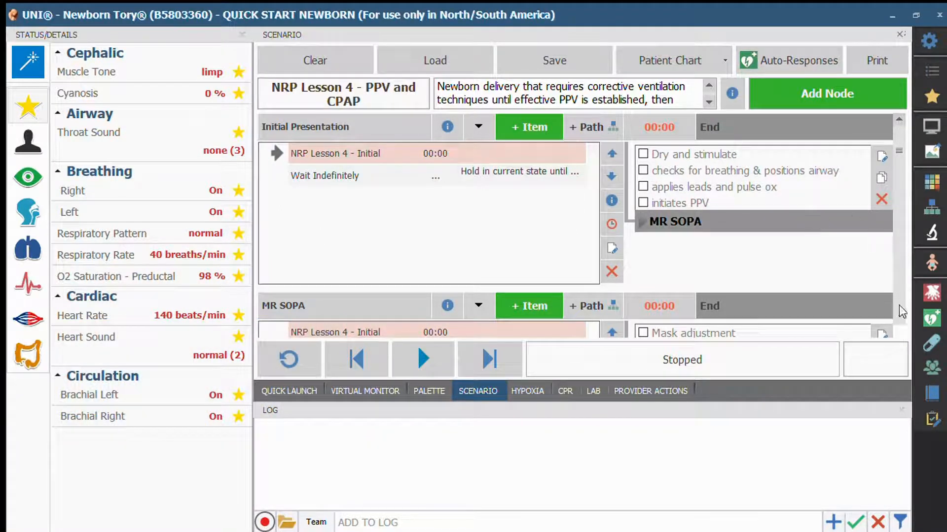
scroll(901, 312, down, 2)
scroll(899, 306, down, 5)
scroll(898, 305, down, 5)
scroll(898, 306, down, 5)
scroll(898, 306, down, 5)
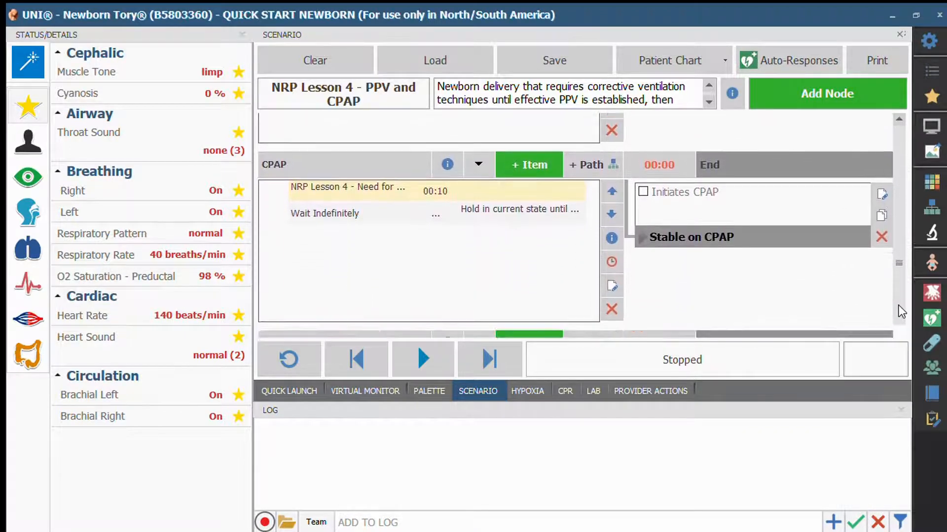
drag(892, 251, 871, 120)
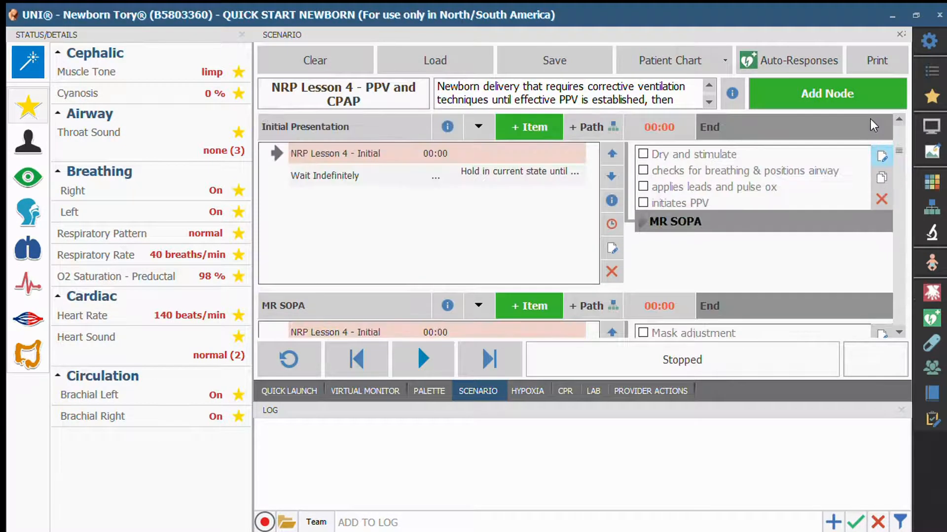
Step: Start the scenario and mark all four Initial Presentation actions as done, from Dry and stimulate through initiates PPV
click(428, 344)
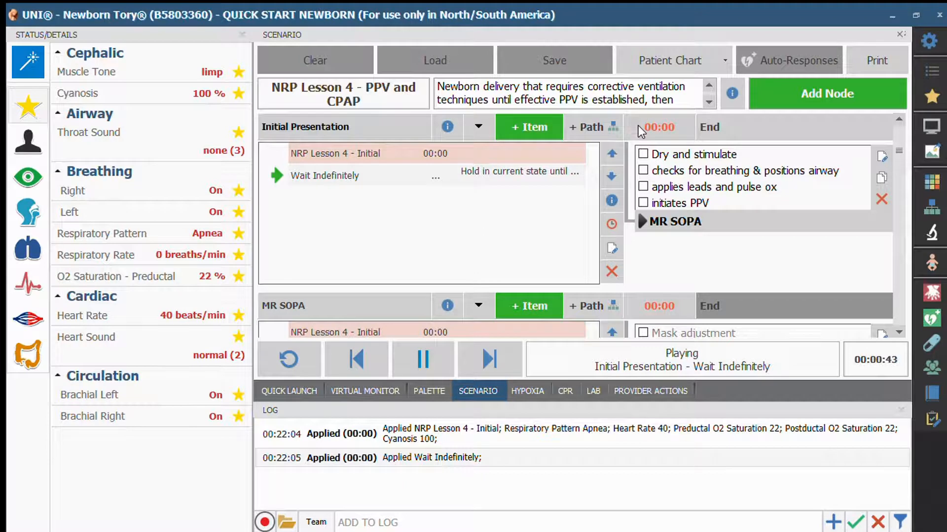
click(642, 154)
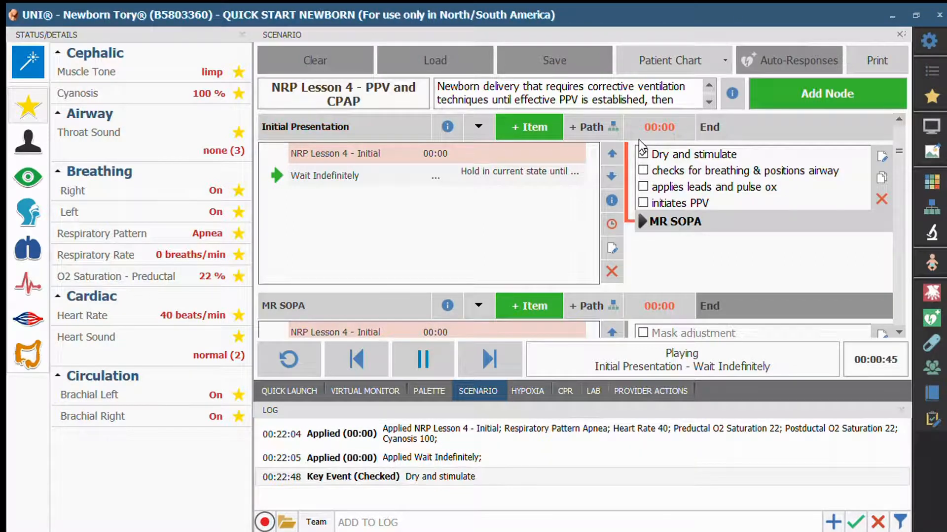
click(643, 170)
click(643, 187)
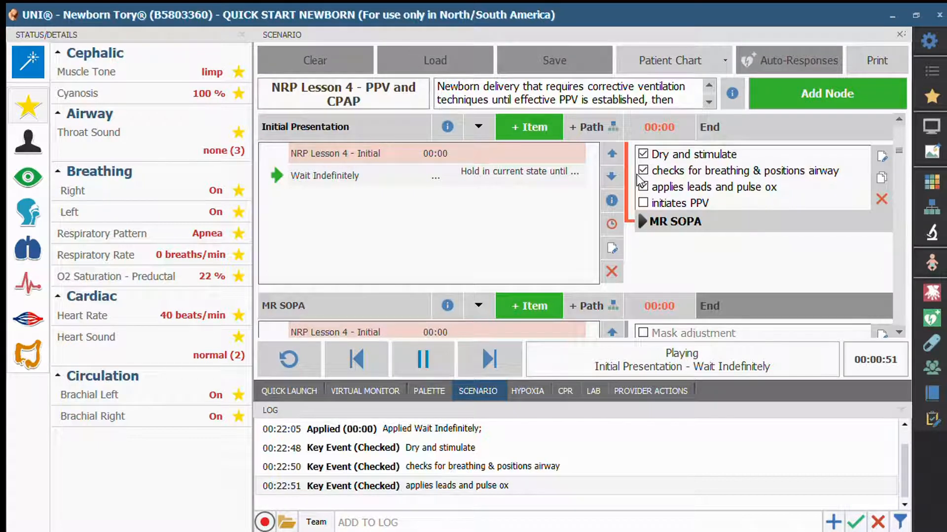
click(643, 203)
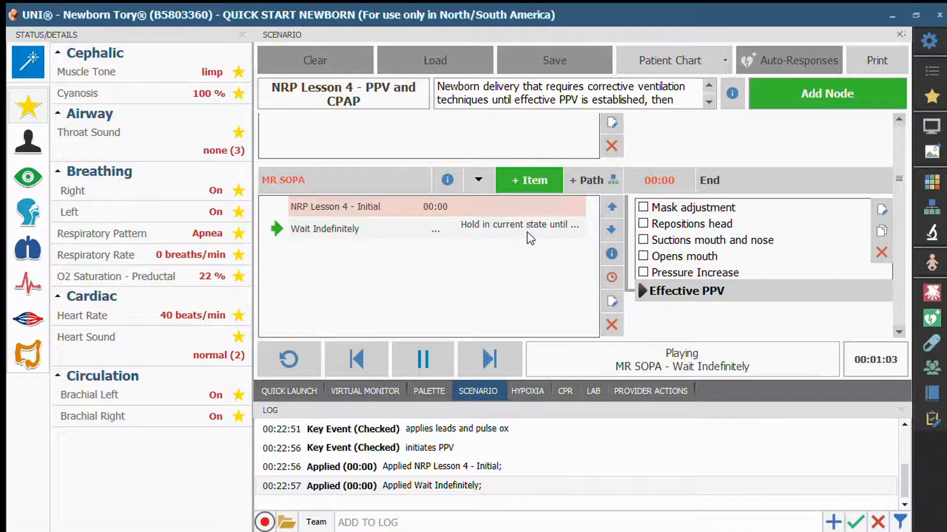
Step: Mark all five MR SOPA actions as done, from Mask adjustment through Pressure Increase
click(643, 207)
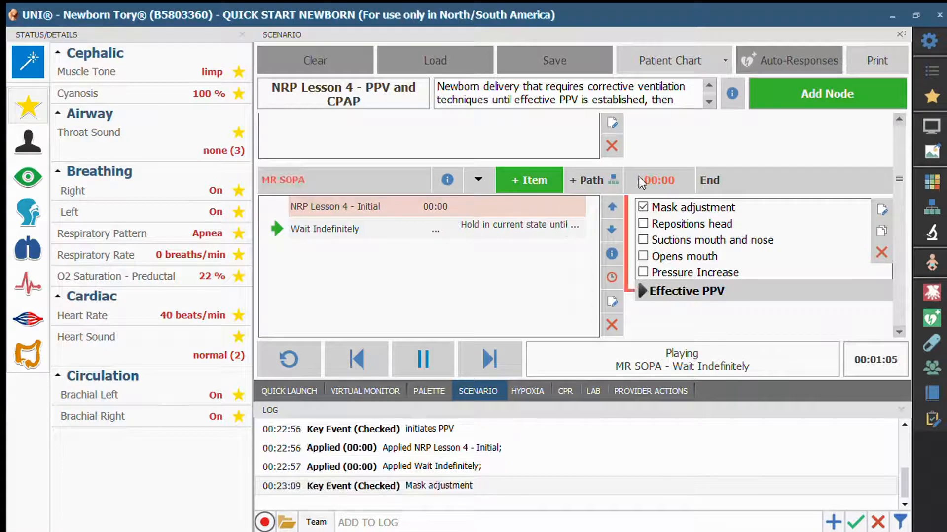
click(643, 223)
click(643, 239)
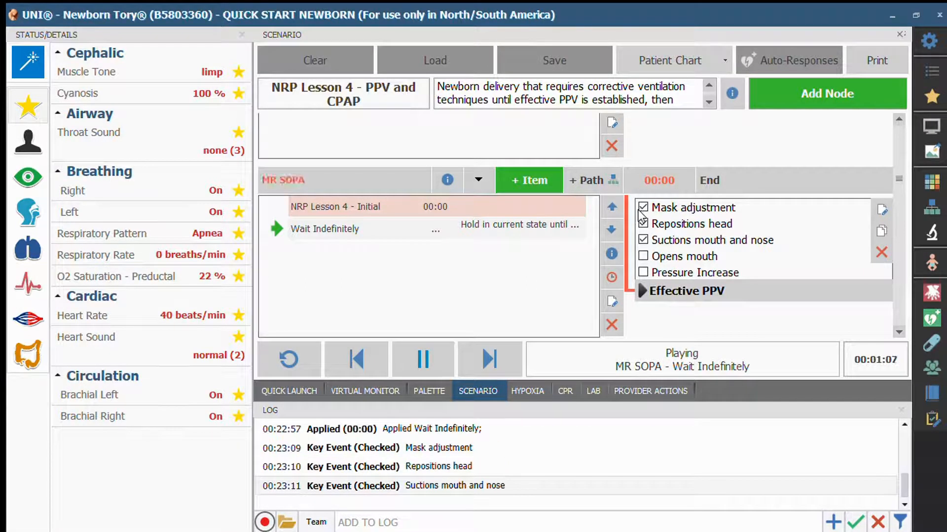
click(643, 256)
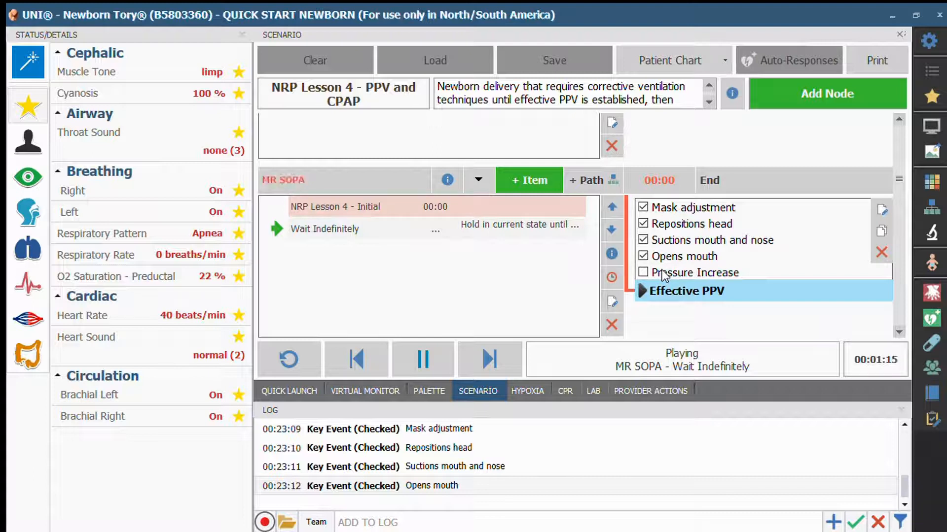
click(643, 272)
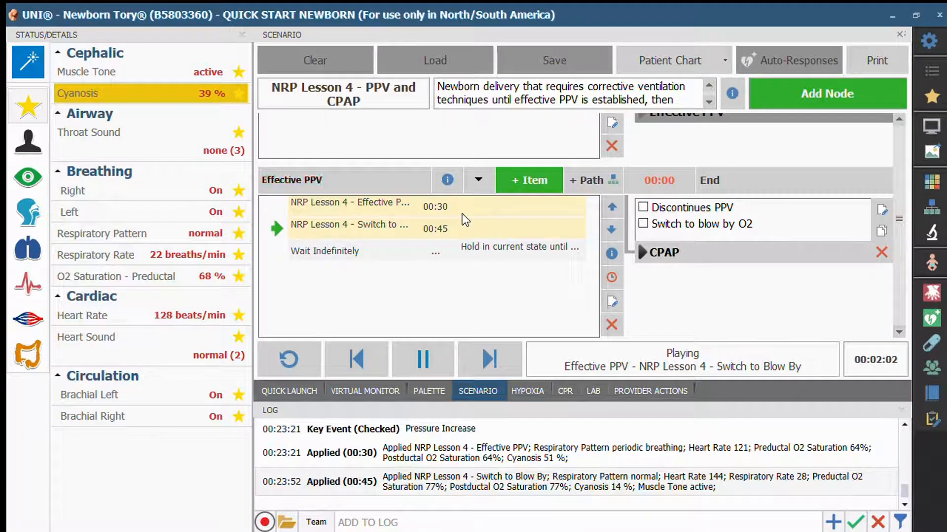
Step: Mark Discontinues PPV and Switch to blow by O2 as done under Effective PPV, and Initiates CPAP under CPAP
click(643, 207)
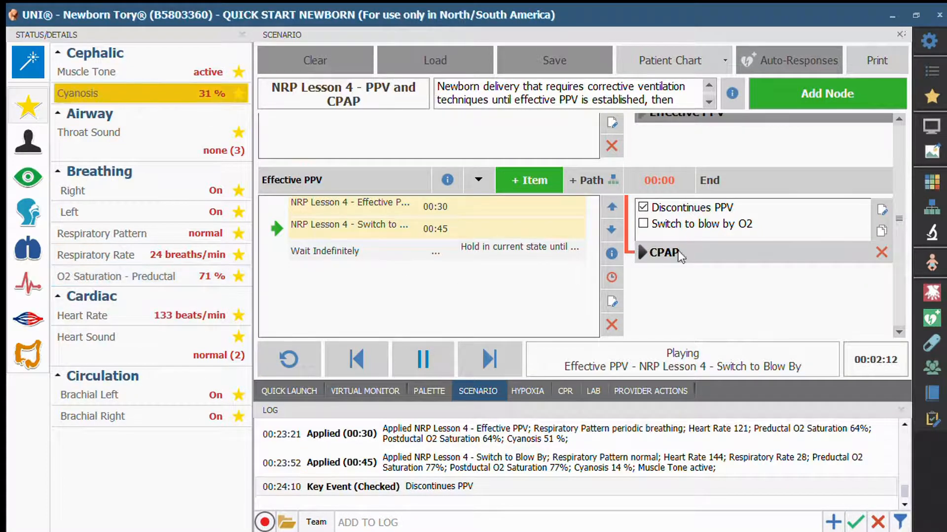
click(643, 224)
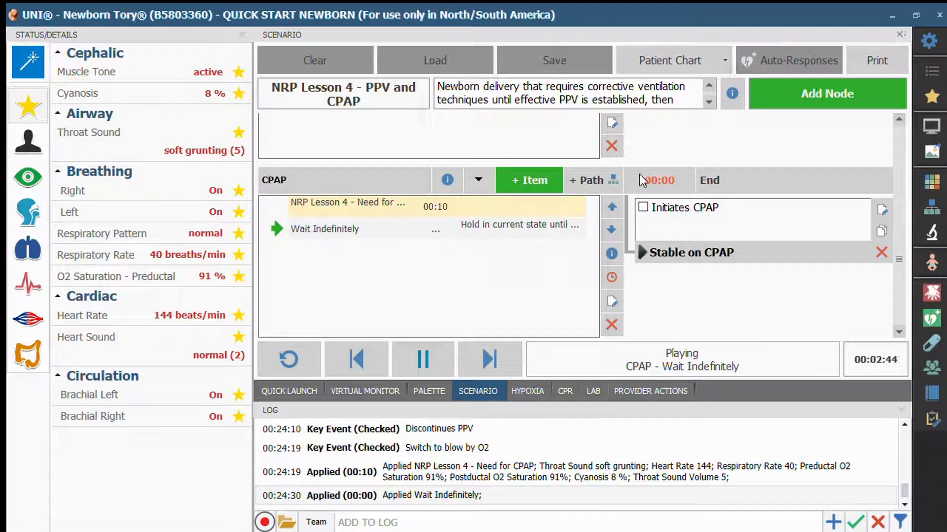
click(653, 206)
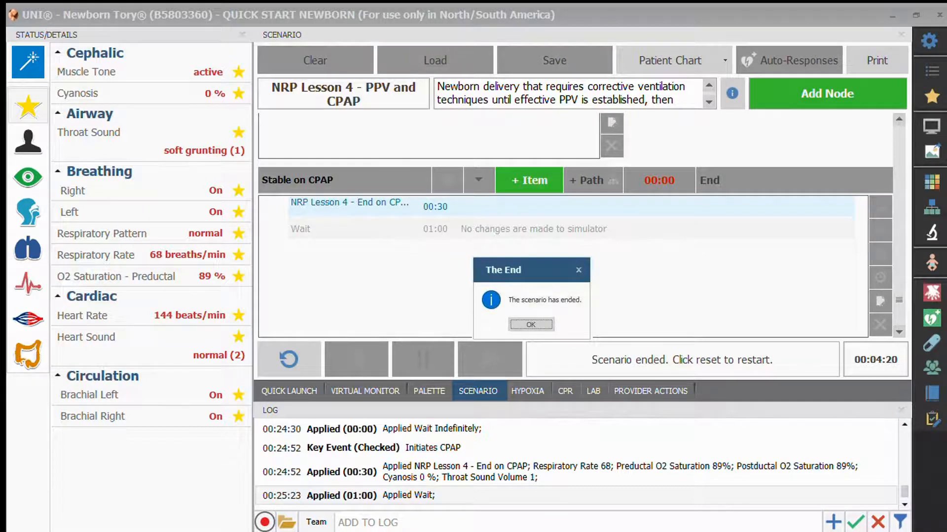
Step: Reset the ended scenario and load NRP Lesson 7 - Epinephrine and Volume Expansion
key(Return)
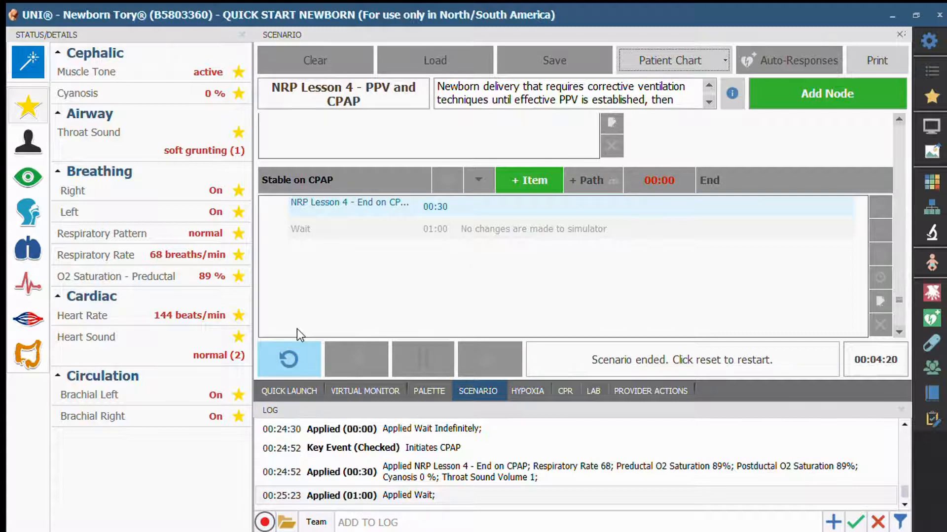
click(297, 346)
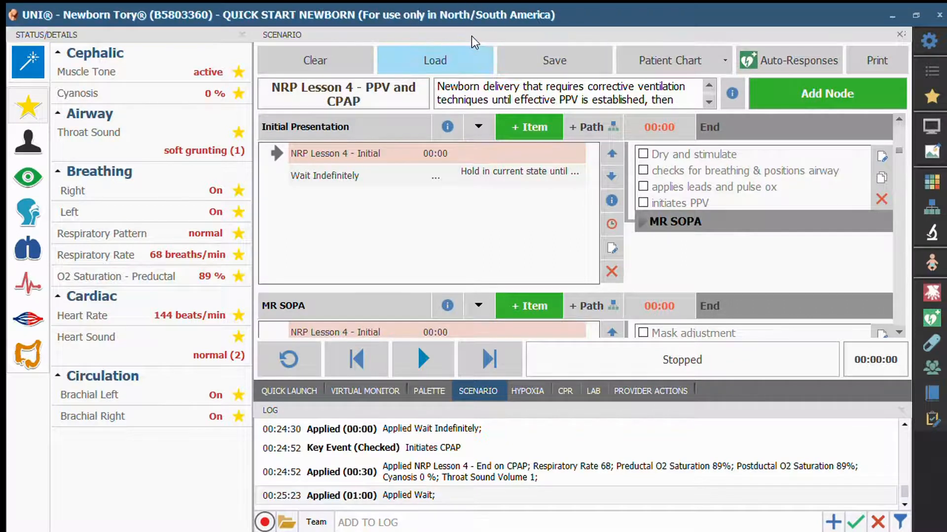
click(471, 49)
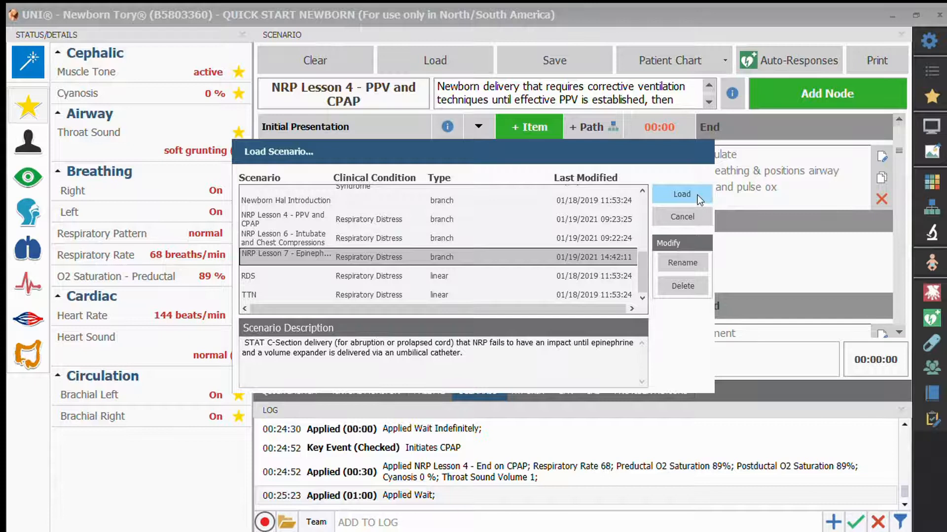
click(697, 195)
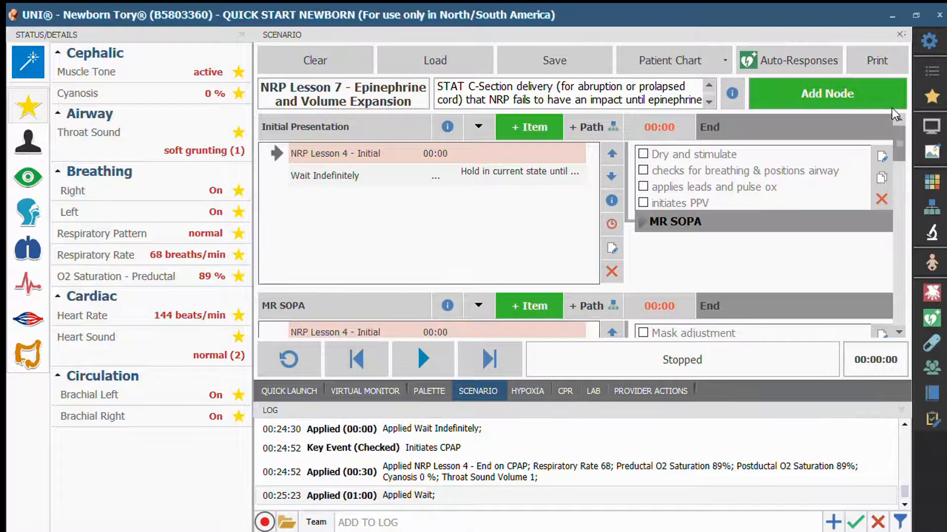
Step: Examine the nodes and action checklists of the NRP Lesson 7 scenario, from Initial Presentation through Stabilization
scroll(899, 129, down, 5)
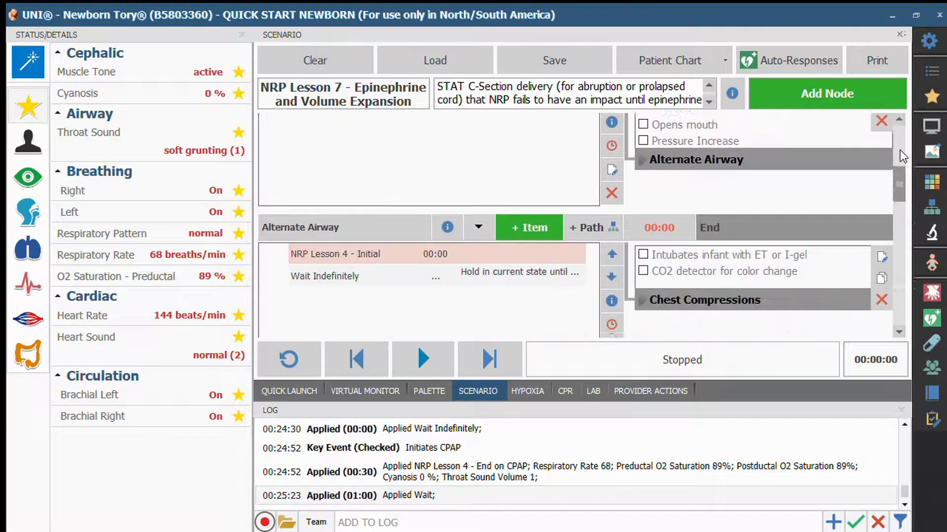
scroll(900, 156, down, 3)
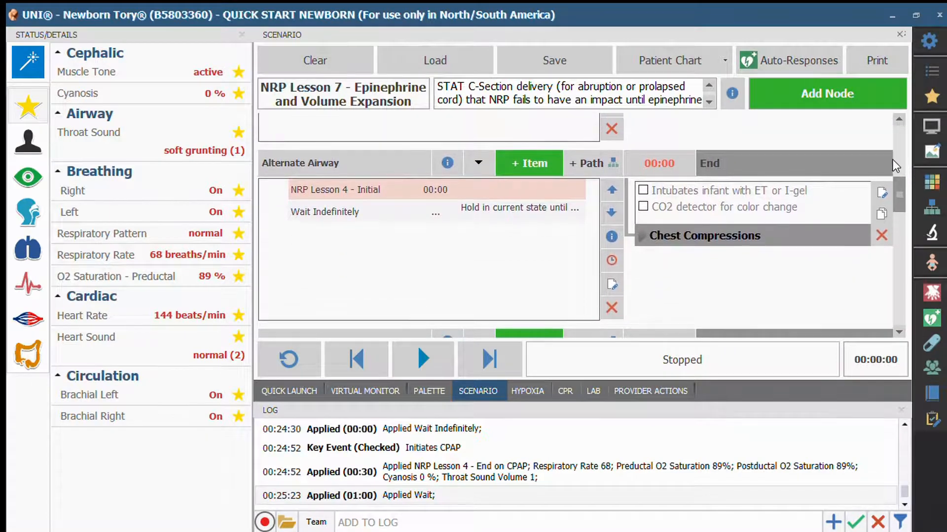
scroll(897, 173, down, 5)
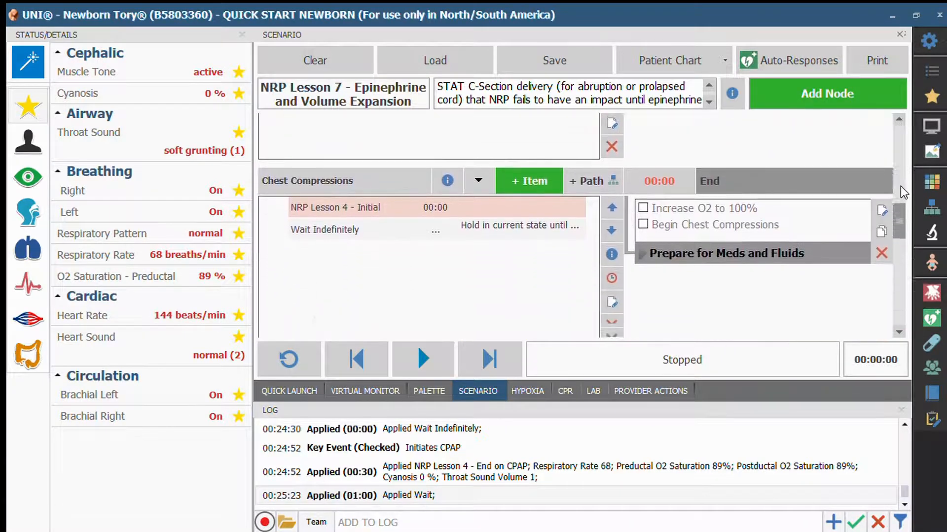
scroll(902, 213, down, 4)
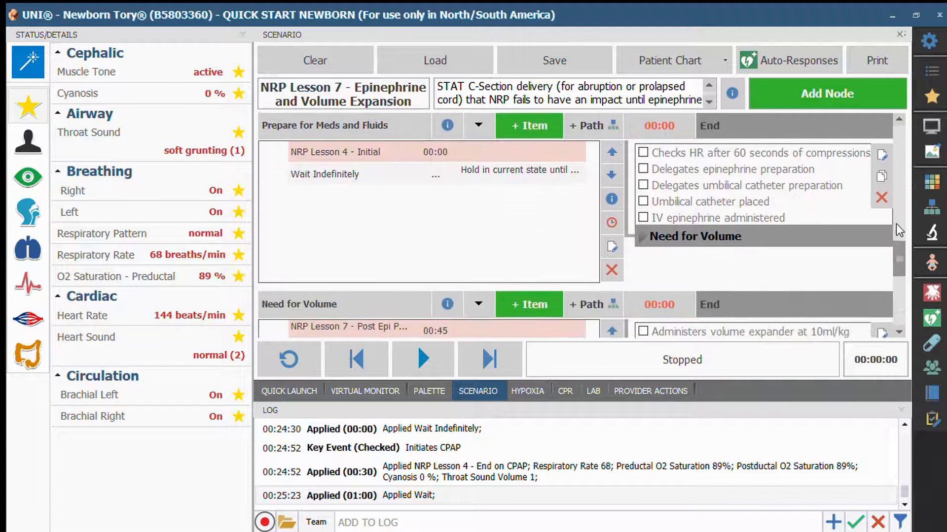
scroll(903, 243, down, 4)
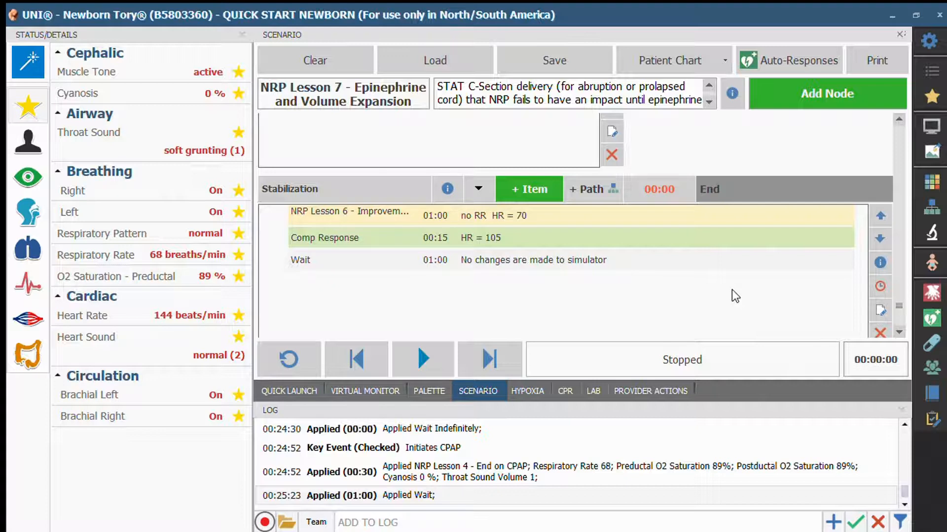
click(289, 391)
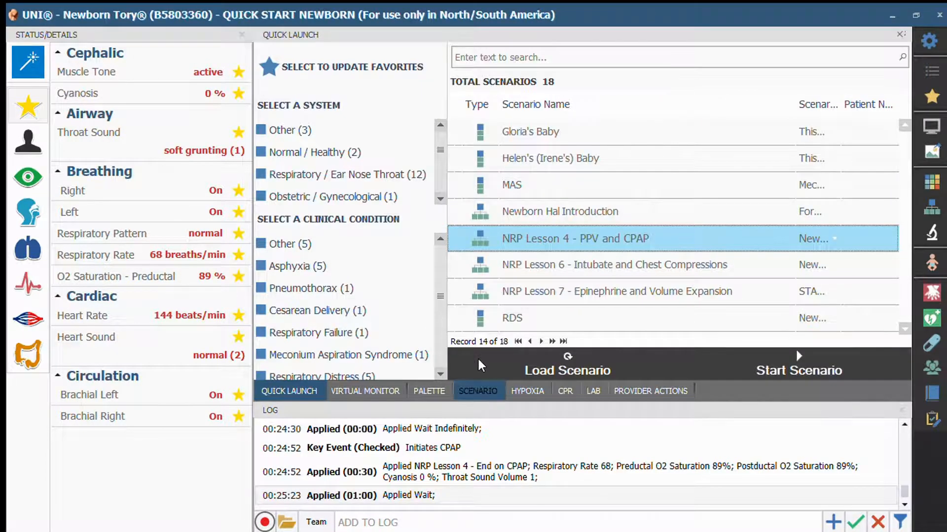
click(478, 357)
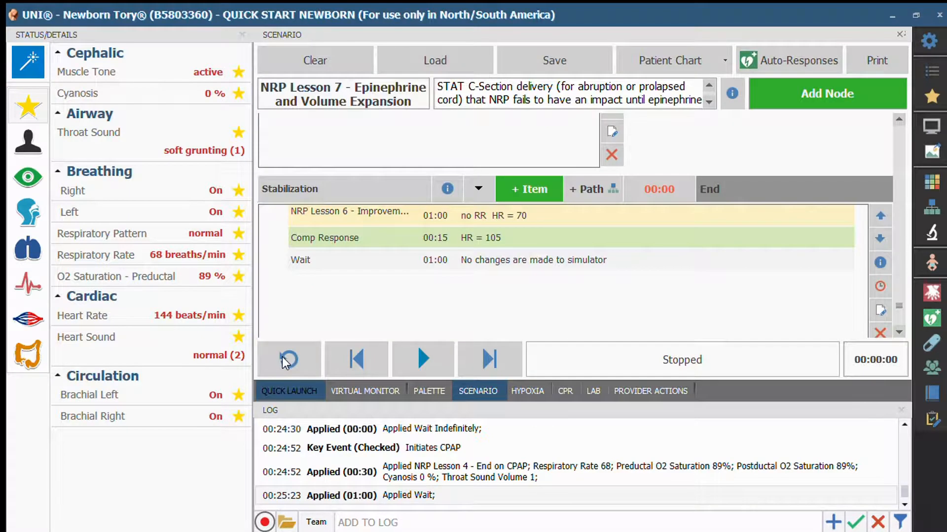
click(288, 359)
click(478, 391)
click(705, 253)
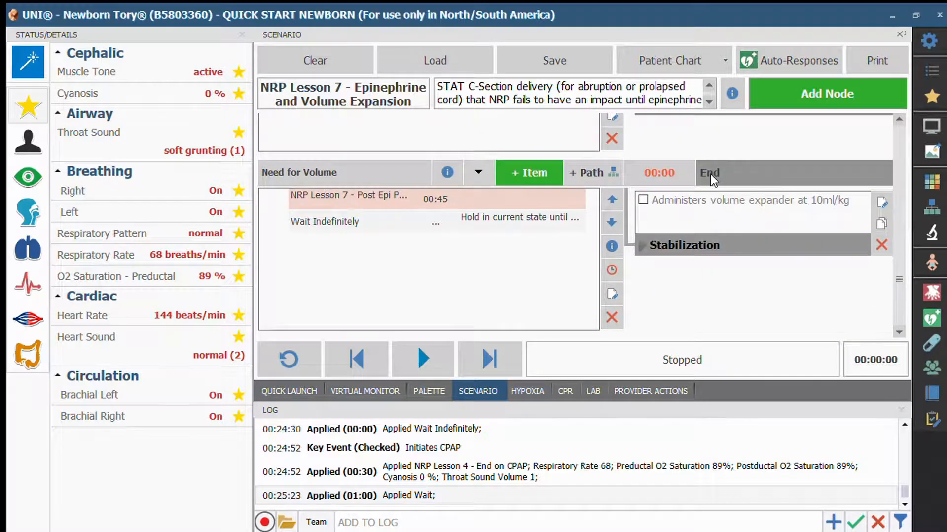
scroll(685, 111, up, 1)
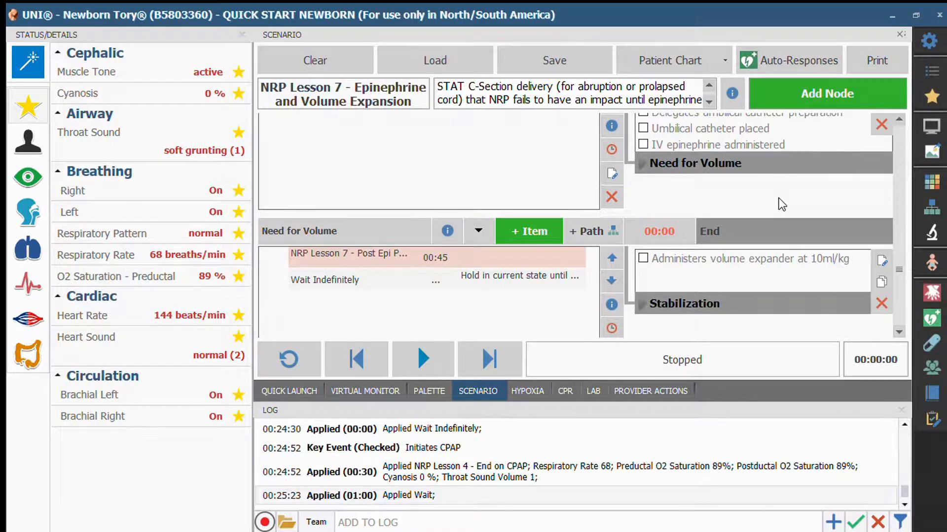
scroll(781, 204, up, 1)
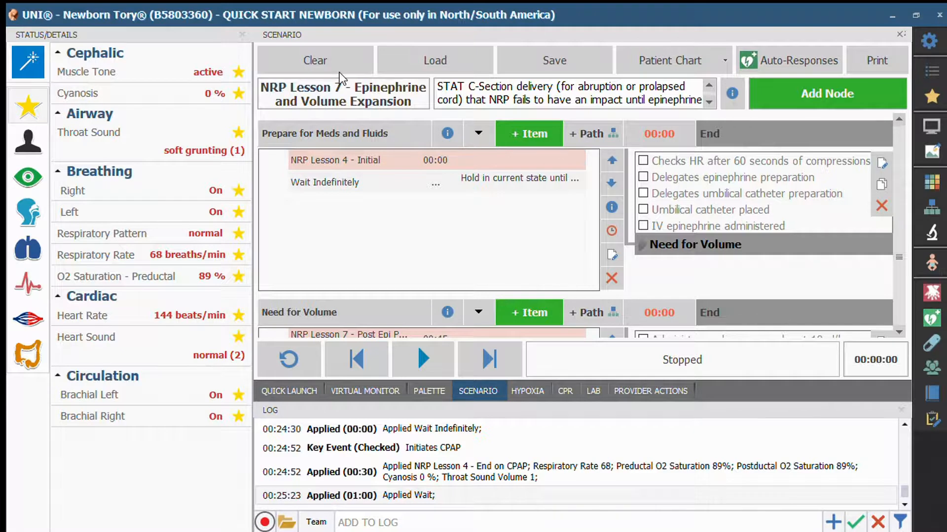
Step: Manually apply a heart rate of 182 beats/min, a respiratory rate of 79 breaths/min and an O2 saturation of 38% over 1 minute
click(162, 307)
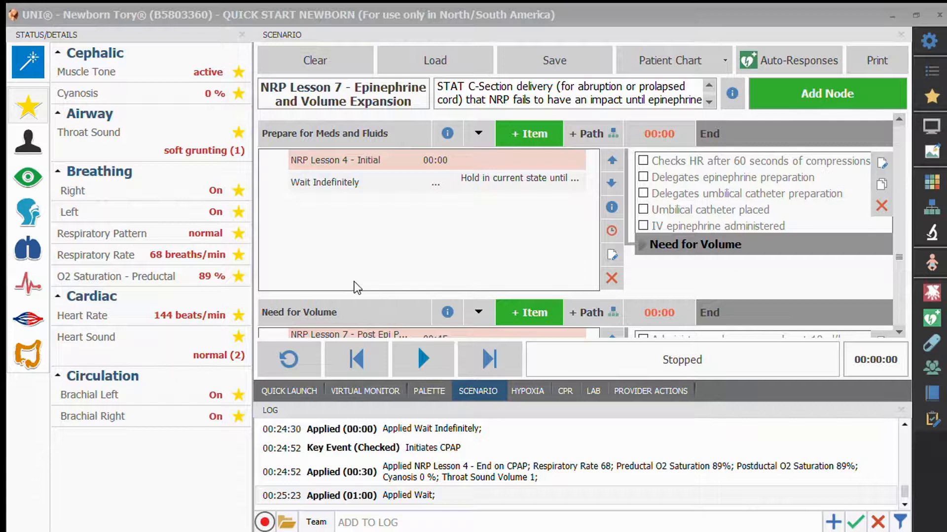
click(541, 308)
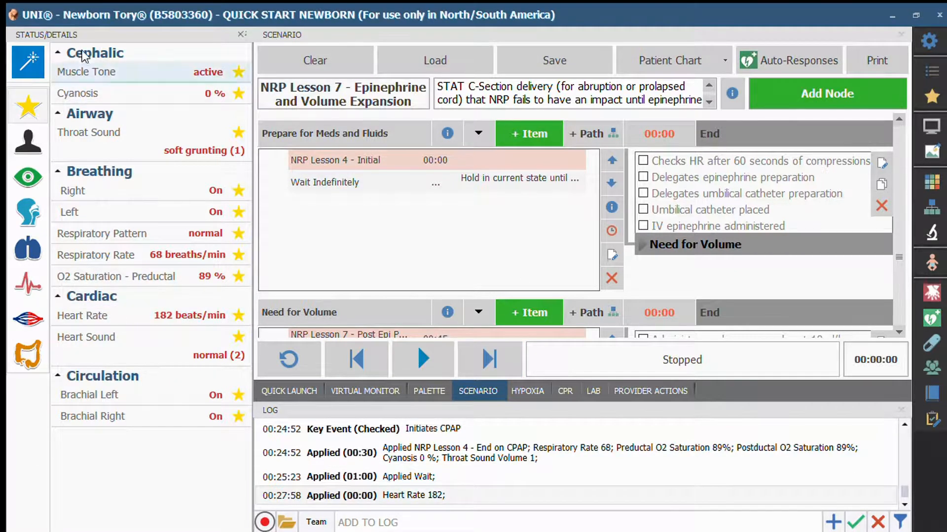
click(319, 232)
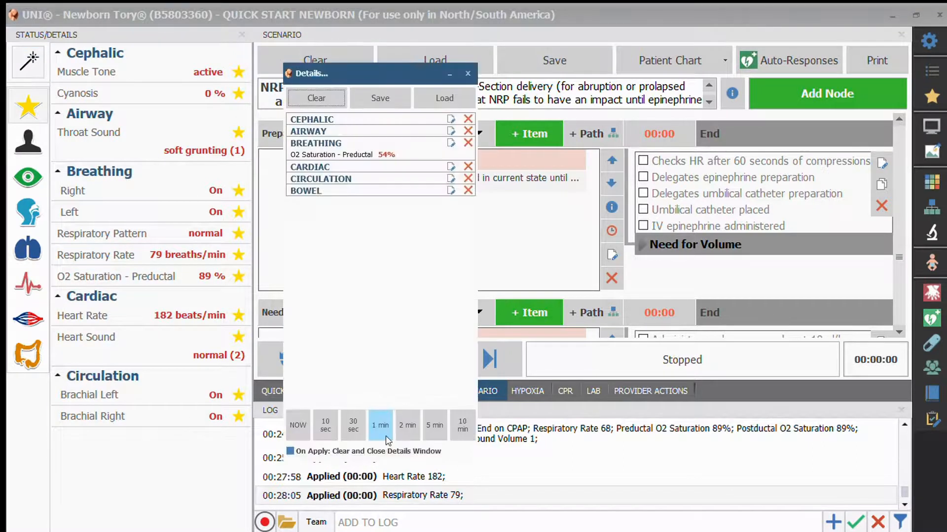
click(476, 472)
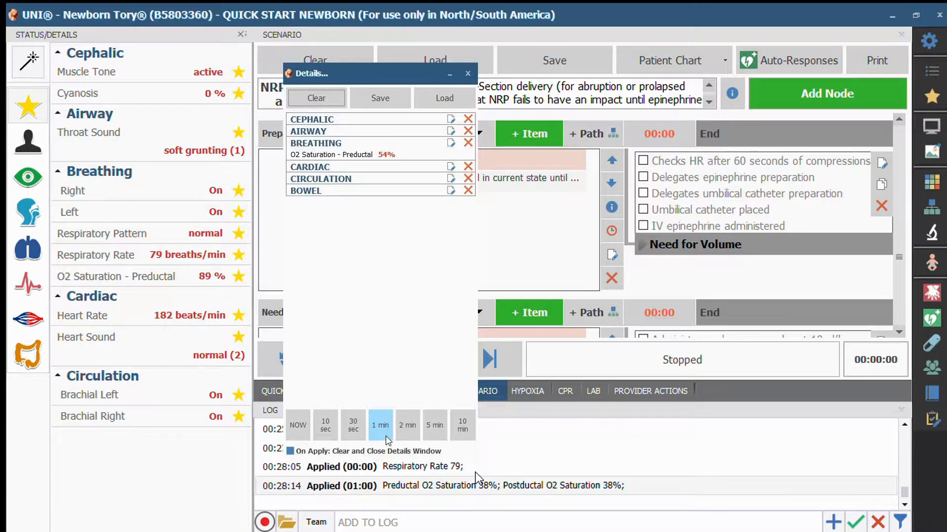